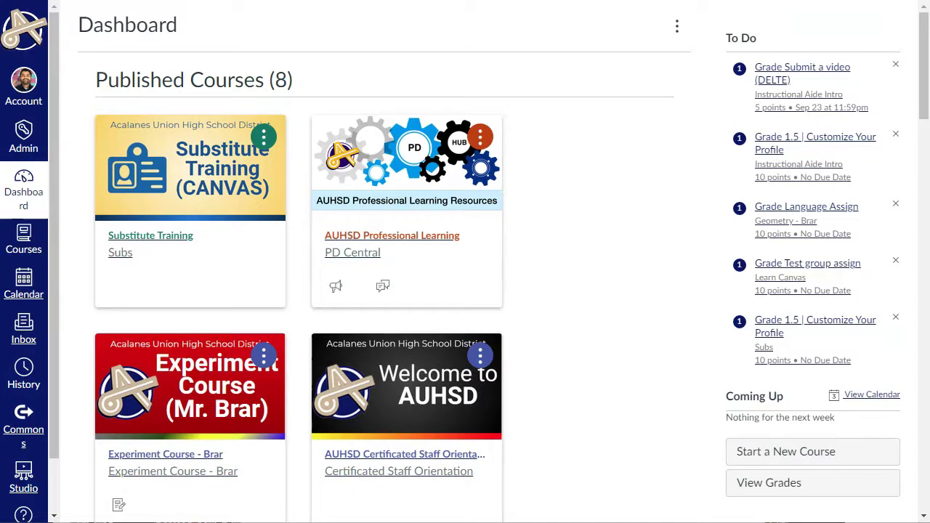
Step: Open the Modules page of the Experiment Course
click(197, 436)
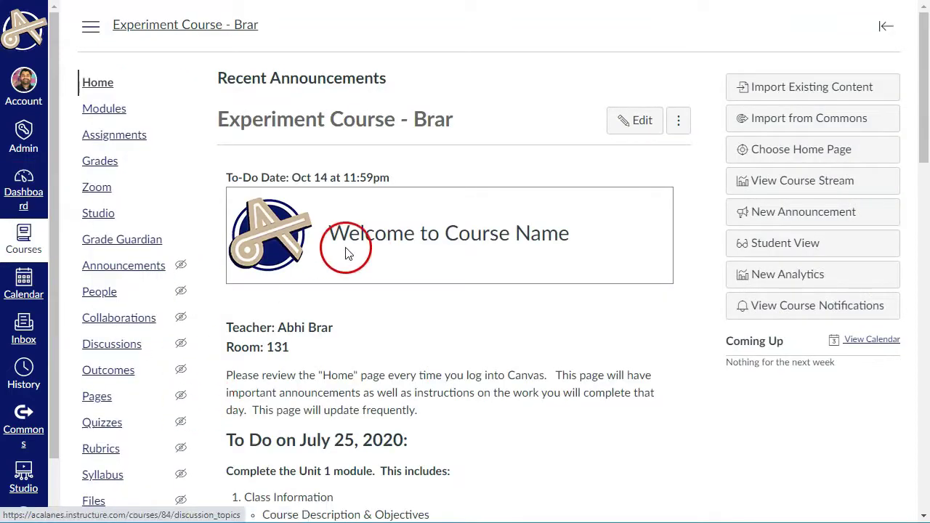
click(104, 108)
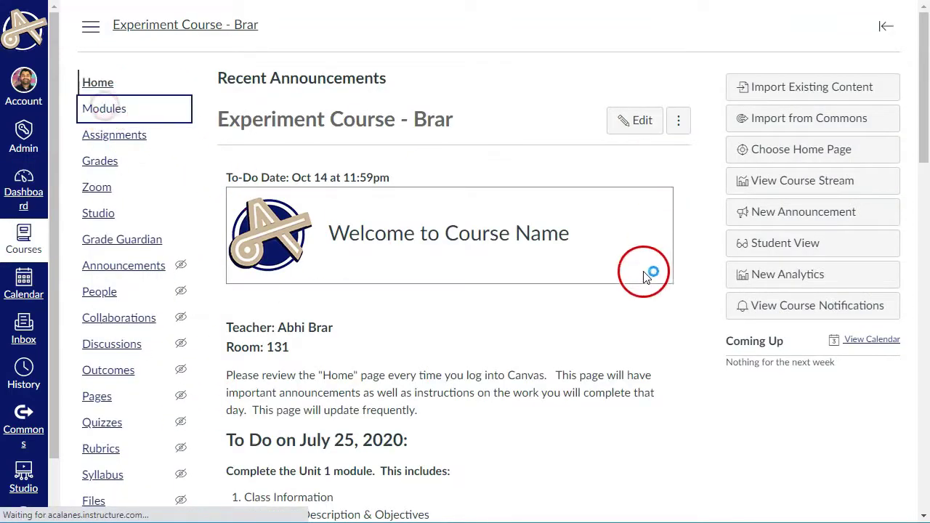
scroll(641, 300, down, 10)
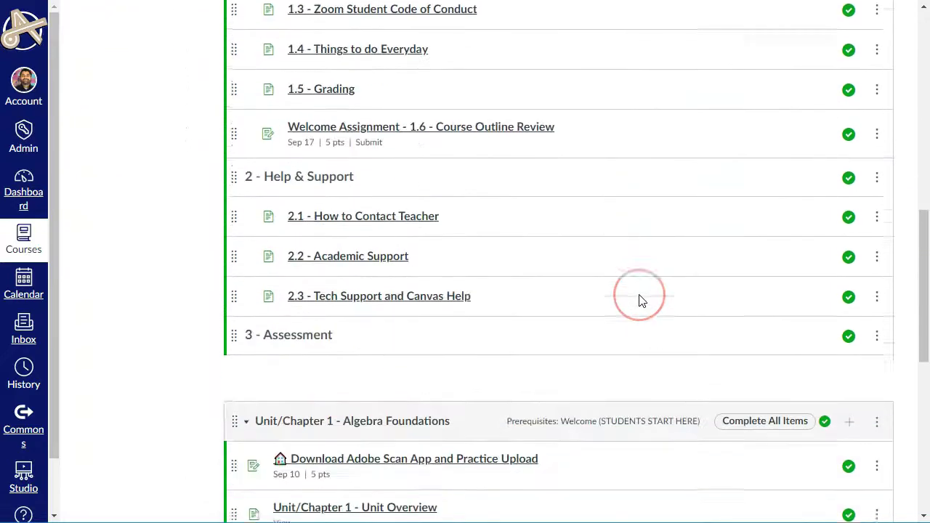
Step: Add a new assignment named "Turnitin Sample Assignment" to the Unit/Chapter 1 - Algebra Foundations module
click(849, 304)
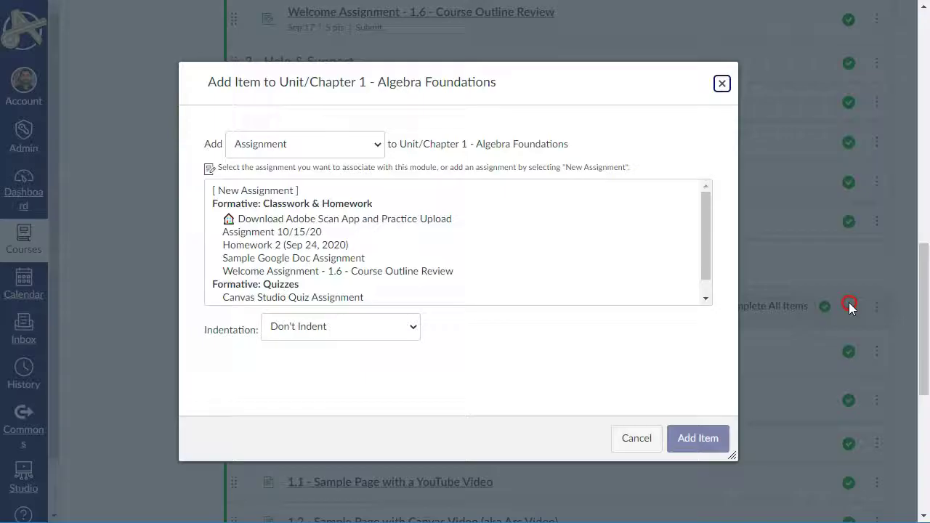
click(258, 190)
click(349, 331)
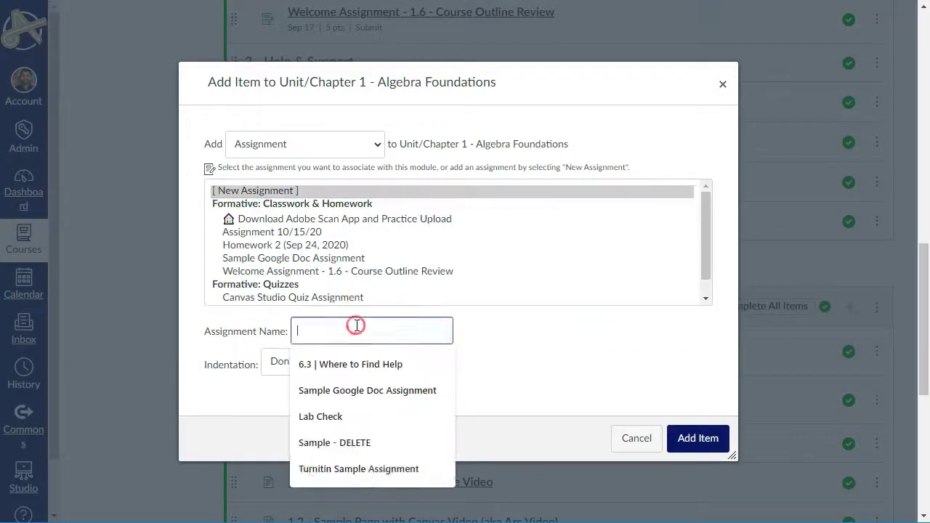
click(332, 470)
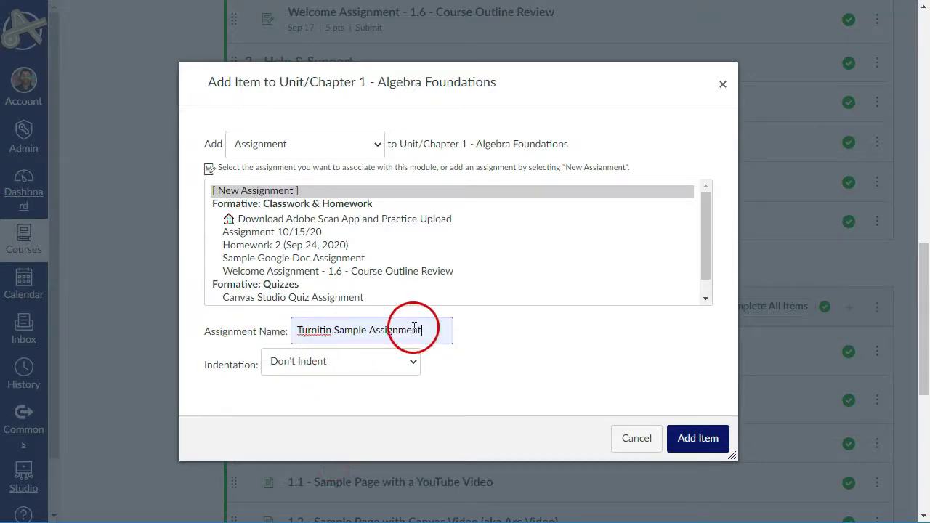
click(694, 438)
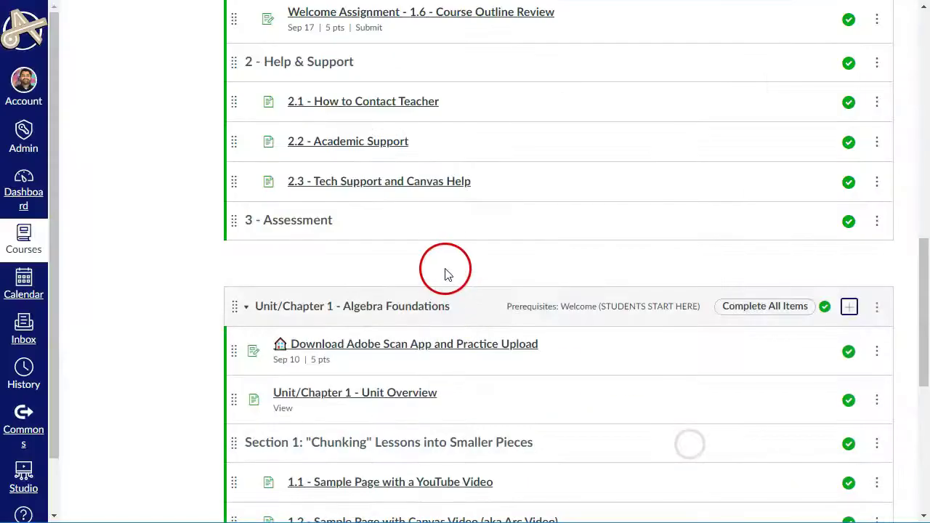
Step: Edit the Turnitin Sample Assignment, entering "Directions..." as its description and 50 as its points
scroll(428, 283, down, 5)
scroll(420, 298, down, 1)
click(402, 415)
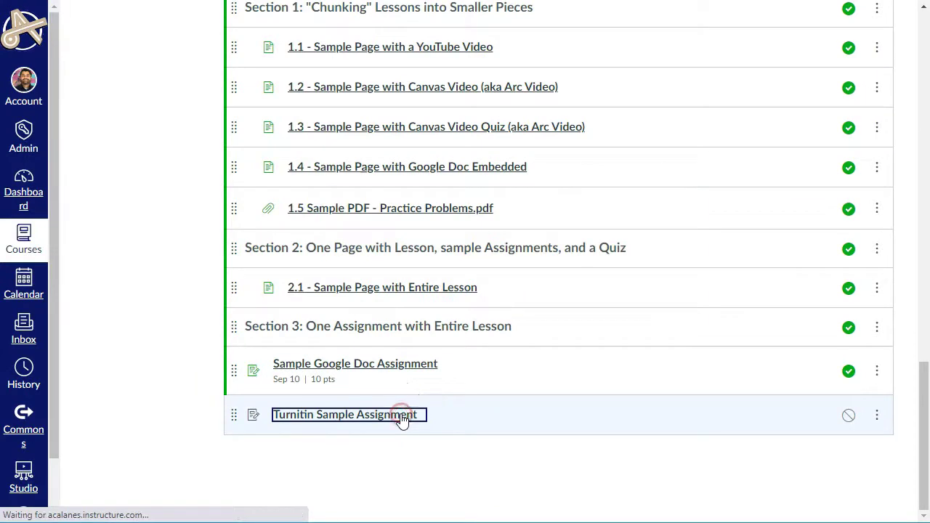
click(650, 95)
click(342, 315)
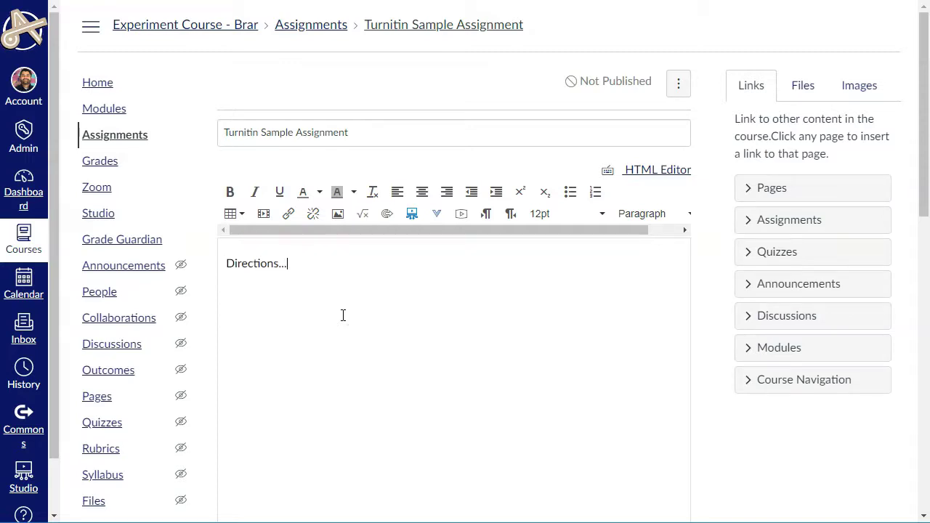
scroll(357, 383, down, 3)
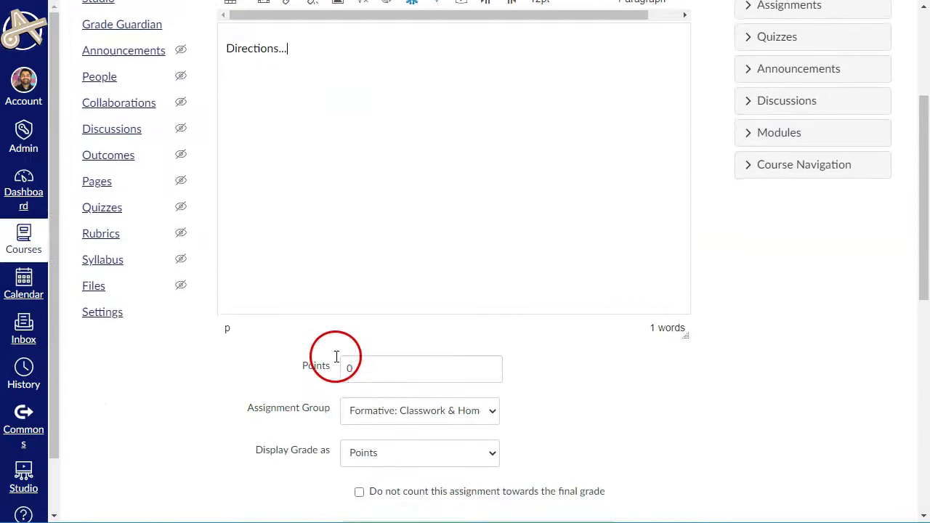
click(379, 359)
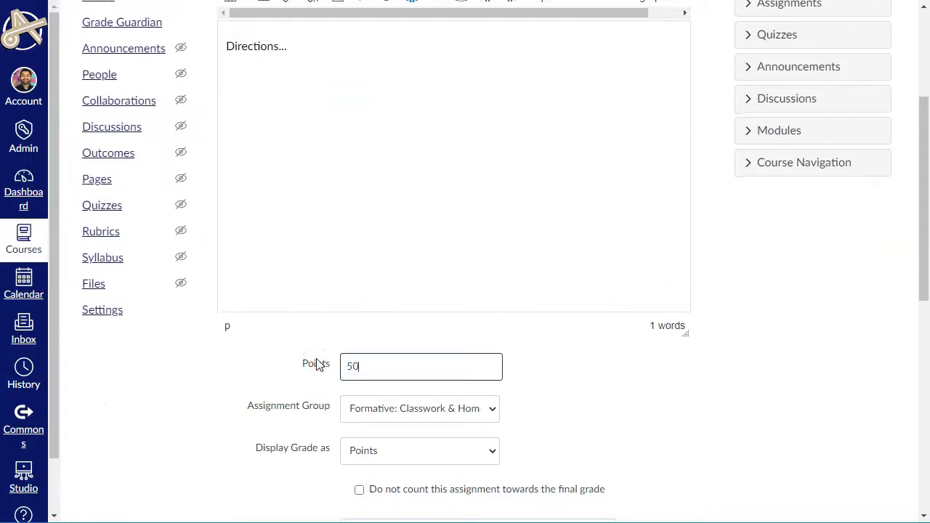
Step: Set the assignment's submission type to External Tool
scroll(222, 356, down, 3)
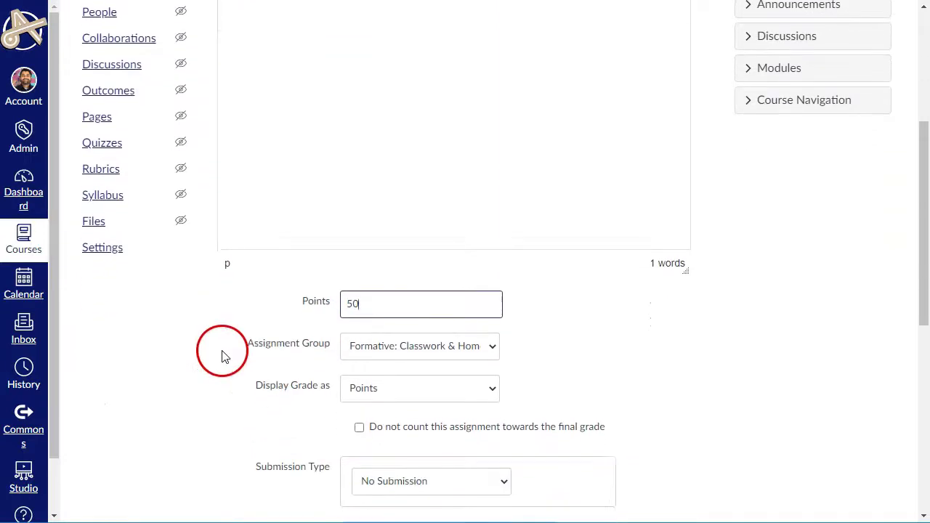
scroll(215, 342, down, 1)
drag(255, 314, 337, 313)
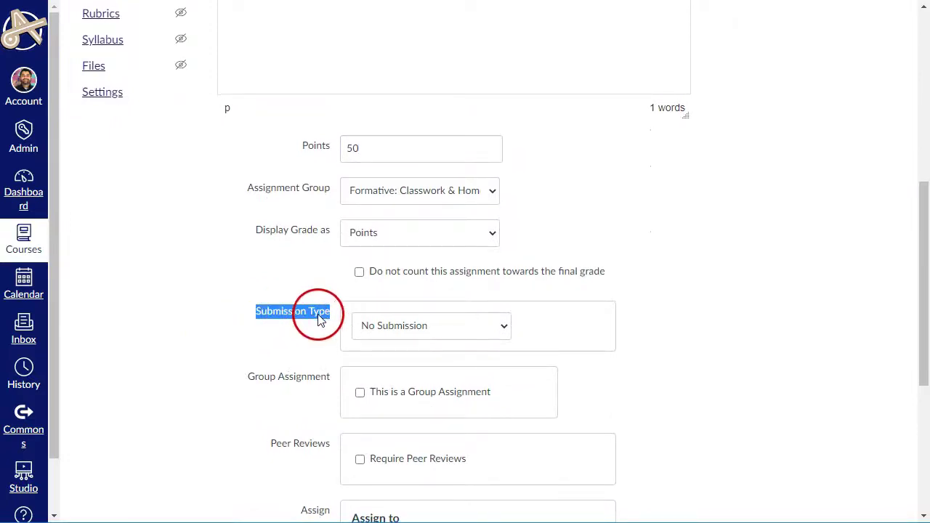
click(499, 326)
drag(499, 328, 413, 391)
click(412, 386)
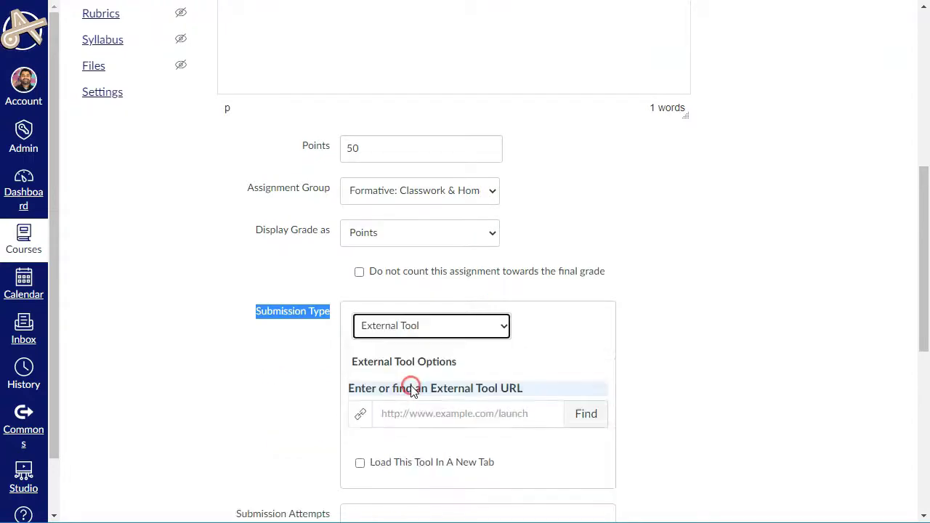
Step: Find and select Turnitin LTI as the external tool for the assignment's submissions
scroll(614, 396, down, 1)
scroll(615, 396, down, 3)
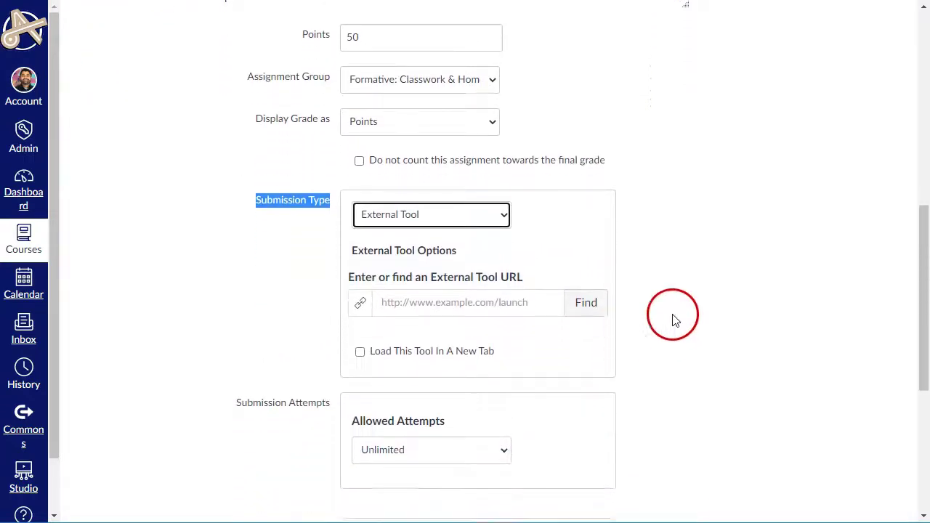
click(594, 269)
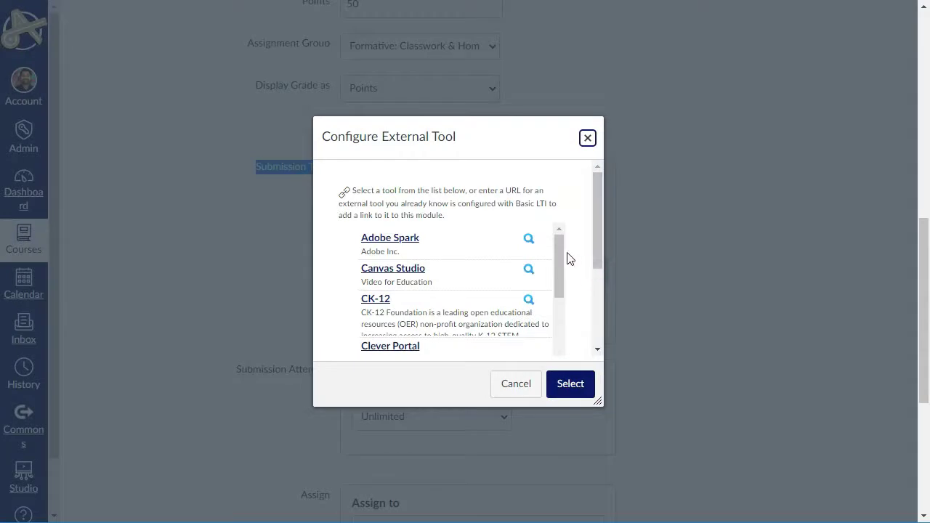
drag(555, 243, 554, 360)
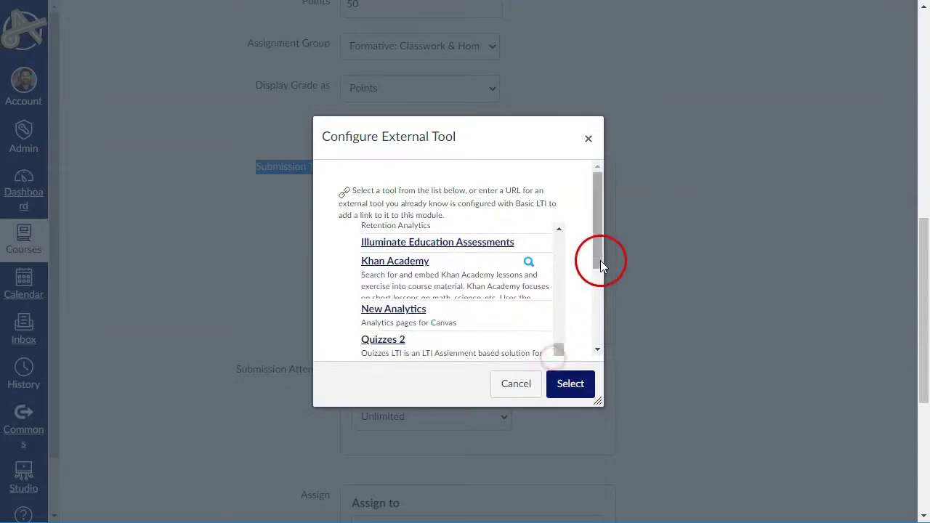
drag(603, 255, 601, 315)
click(398, 271)
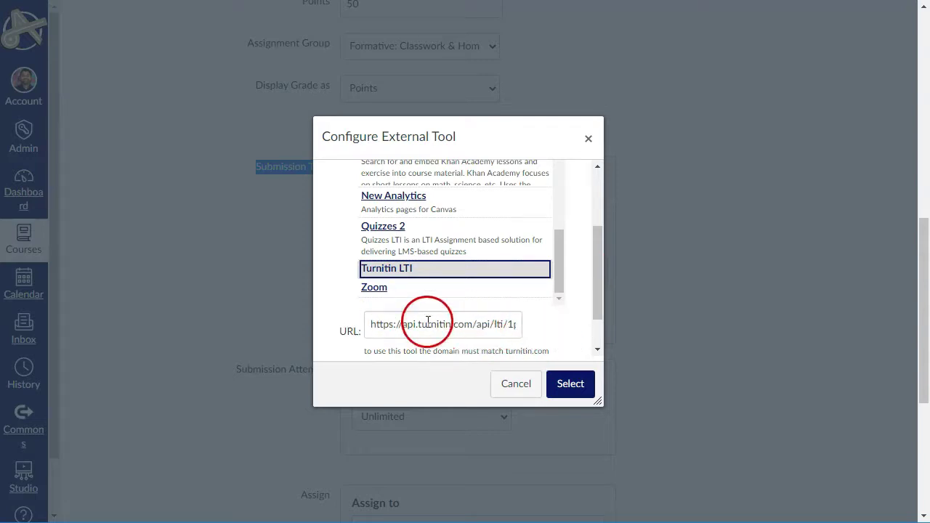
click(571, 383)
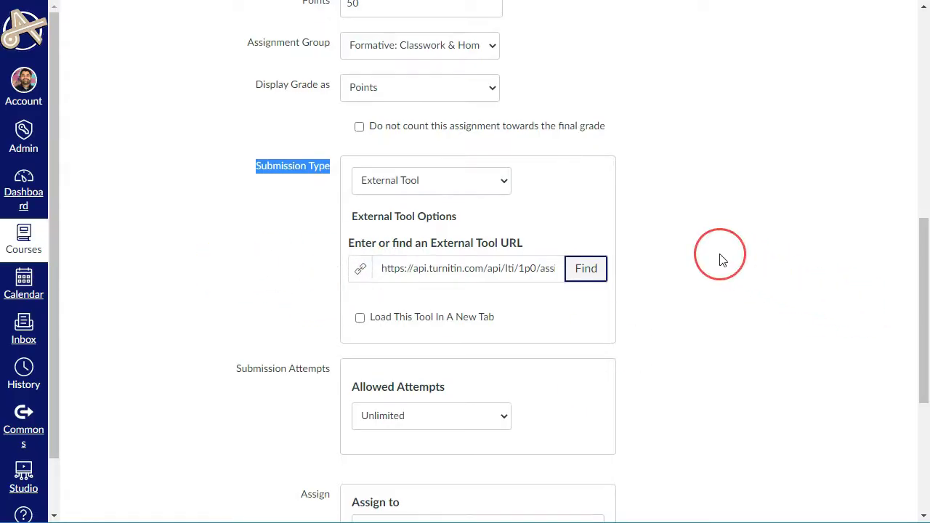
Step: Set the assignment's due date to Nov 27, 2020 at 4:00 pm, and save and publish it
scroll(719, 260, down, 3)
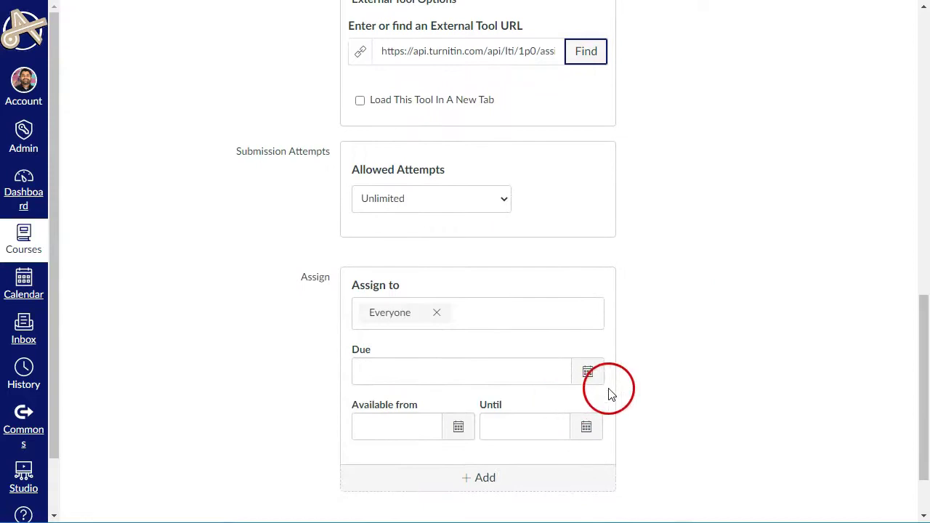
click(589, 377)
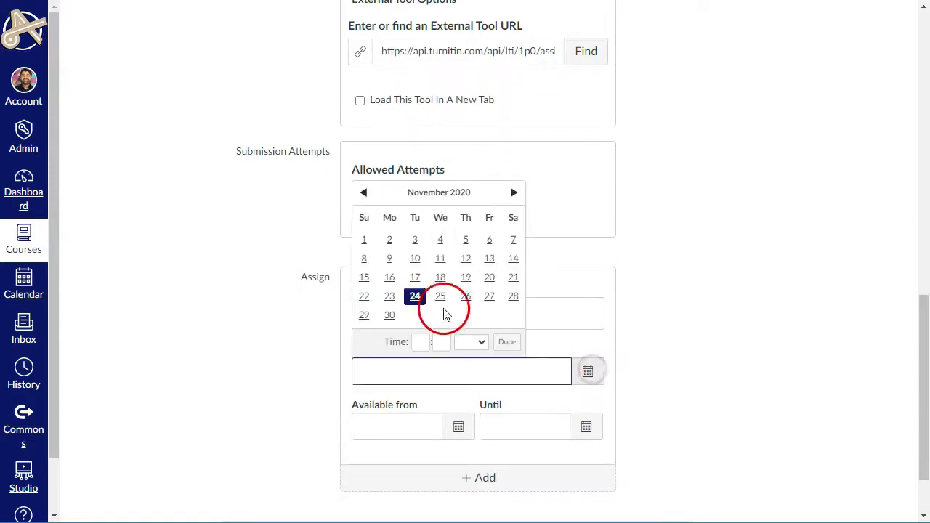
click(489, 296)
click(420, 340)
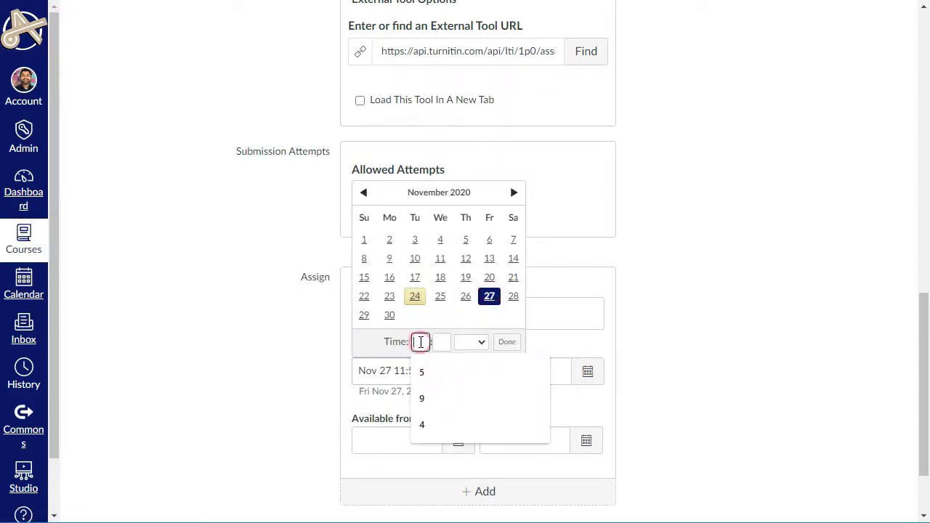
text(4)
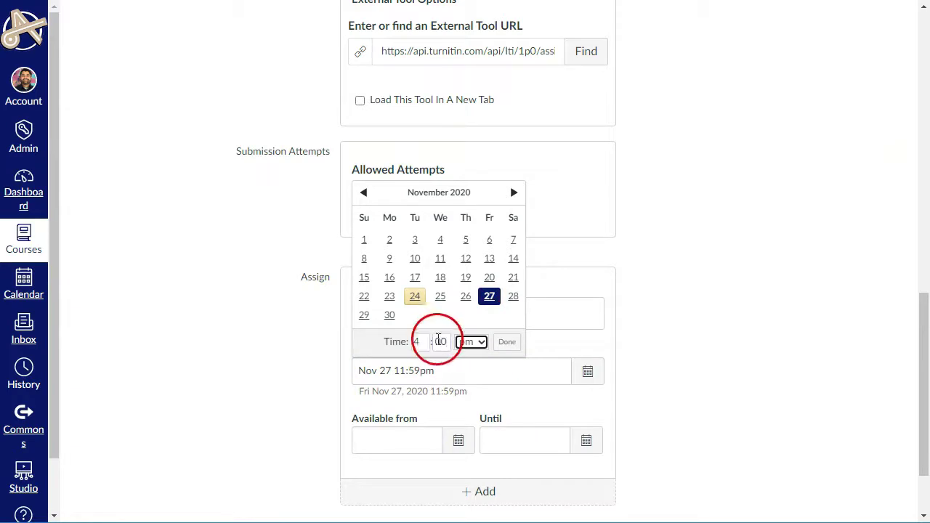
click(501, 342)
scroll(722, 356, down, 1)
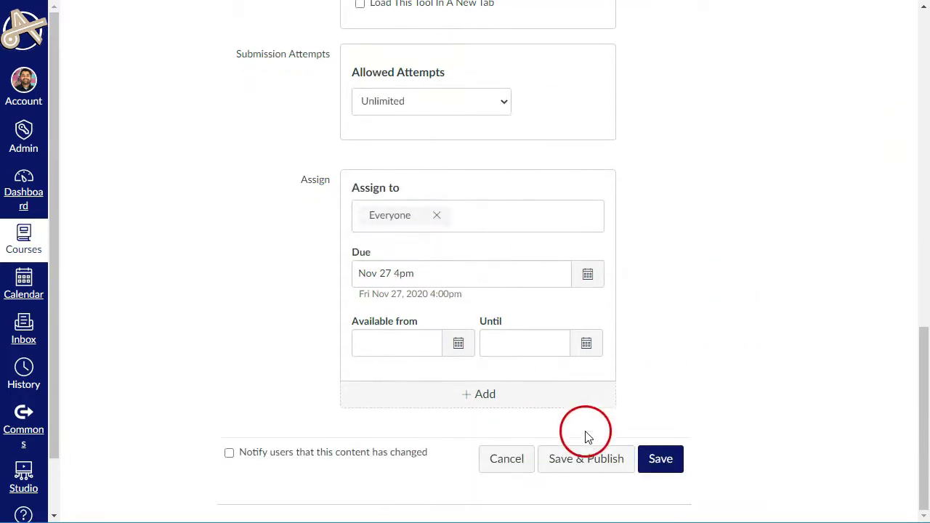
click(604, 469)
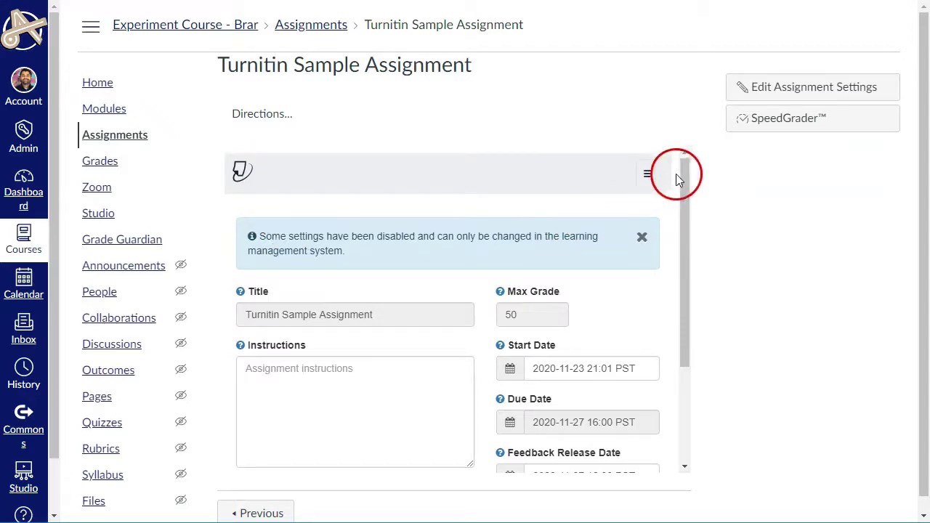
Step: Expand Turnitin's Optional Settings and choose Standard paper repository as the place to submit papers
drag(682, 170, 676, 284)
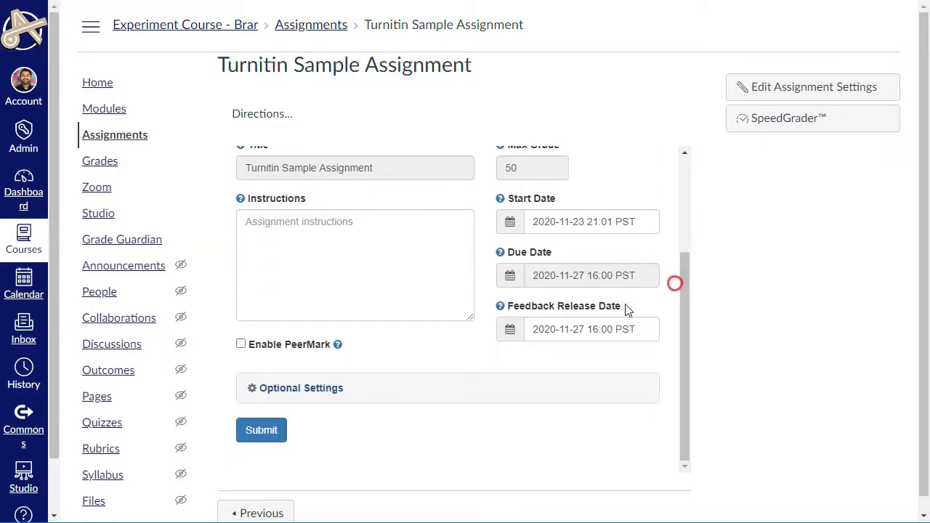
click(308, 392)
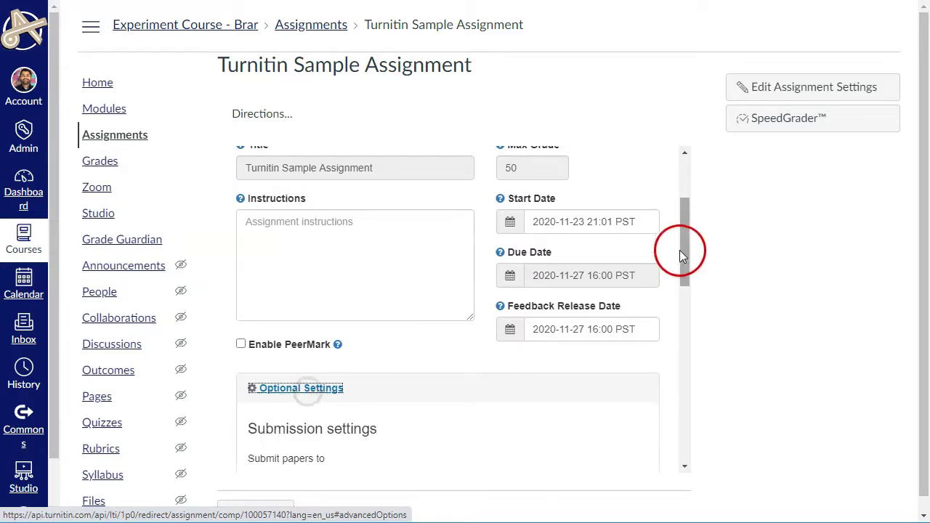
drag(683, 222, 695, 298)
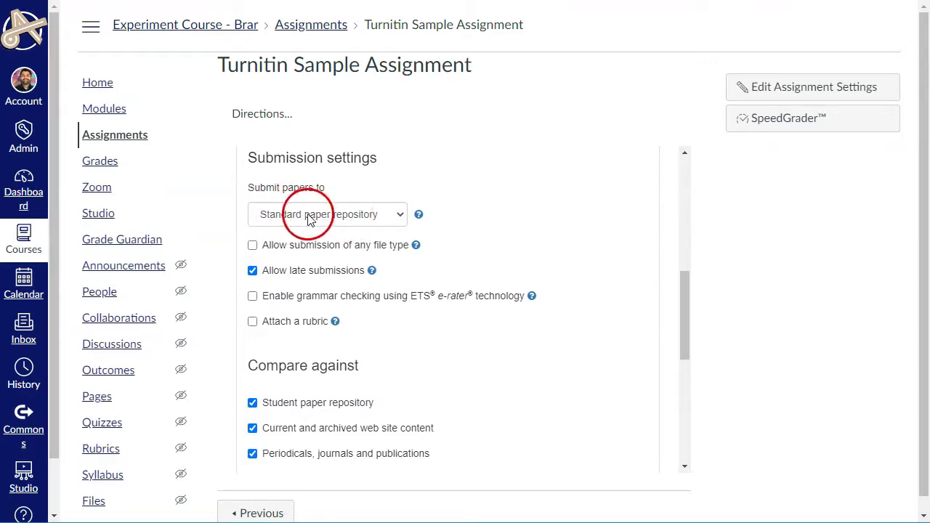
click(375, 217)
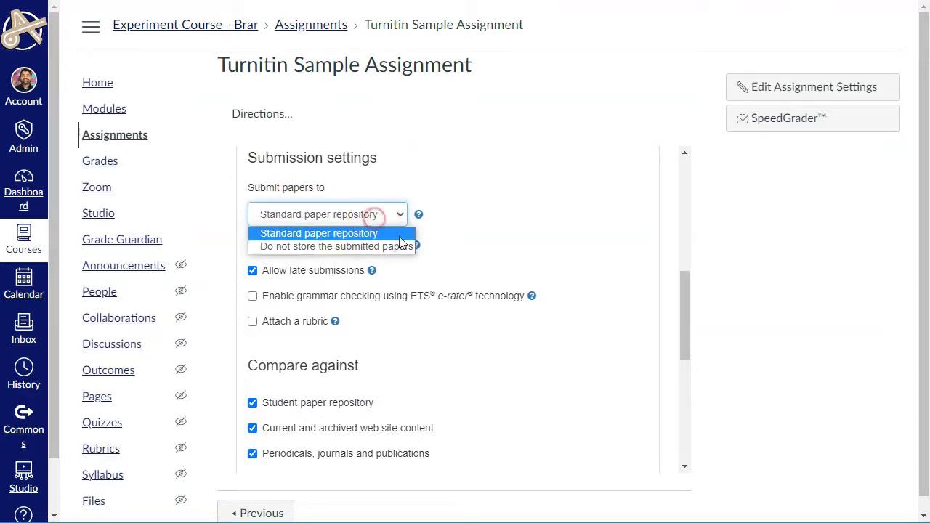
click(372, 247)
click(360, 233)
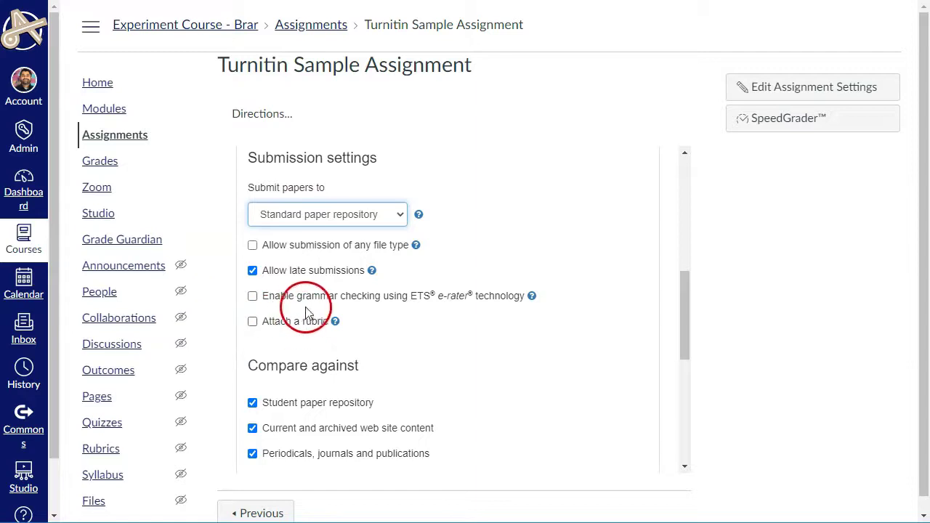
Step: Set Similarity Reports to generate immediately, with students able to resubmit until the due date and a 24-hour delay after 3 resubmissions
scroll(351, 280, down, 2)
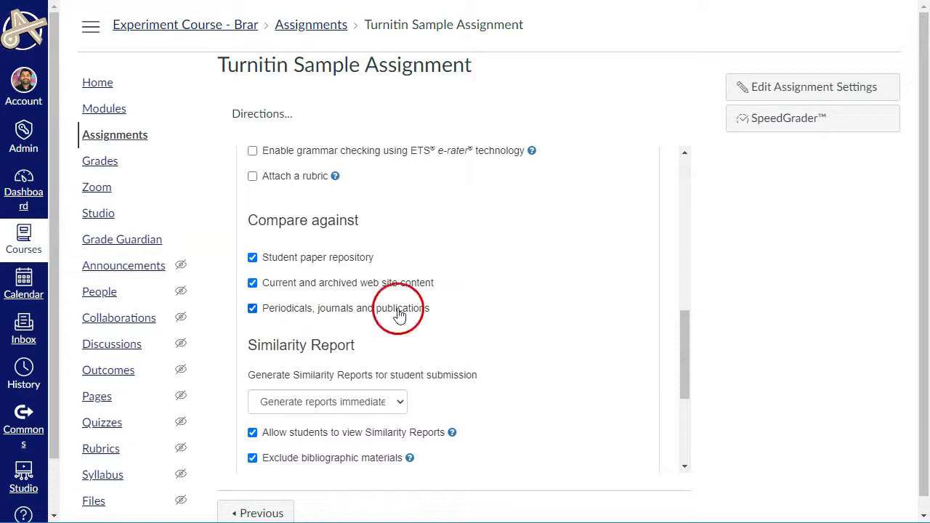
scroll(438, 290, down, 3)
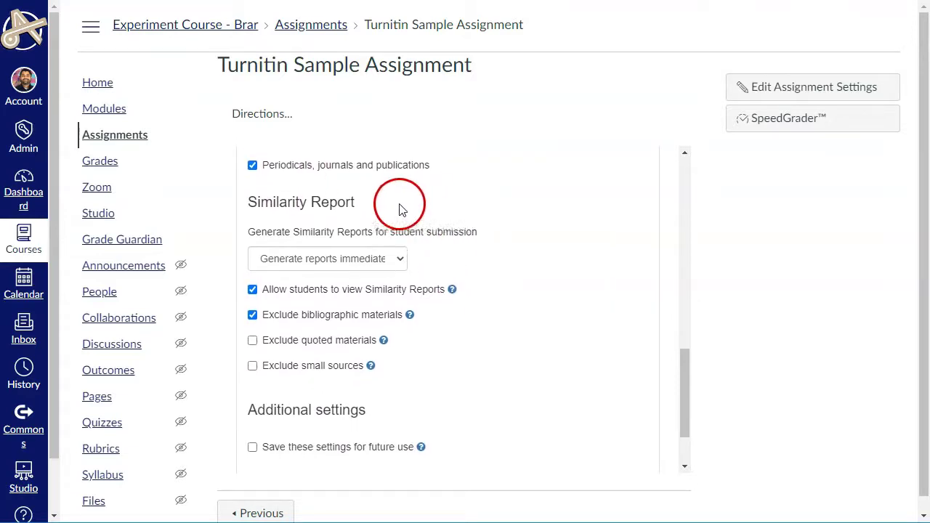
click(454, 198)
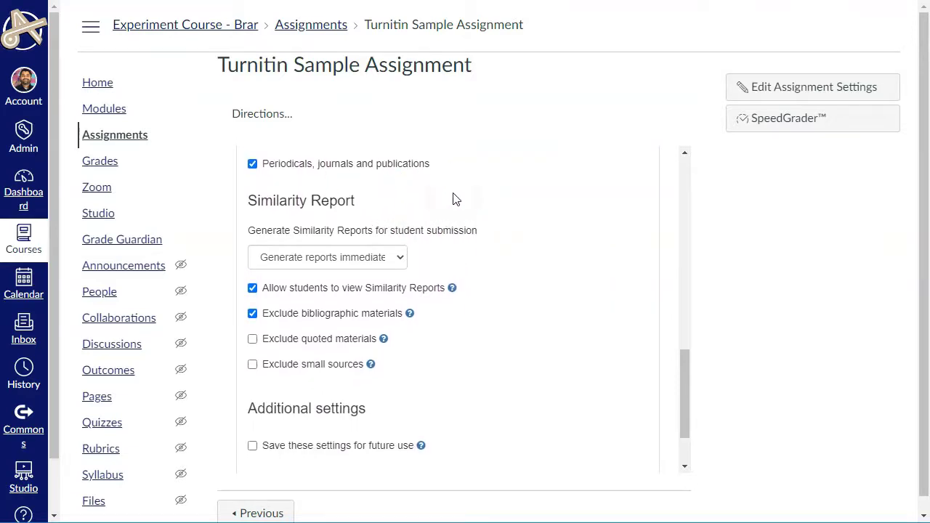
click(398, 259)
click(471, 280)
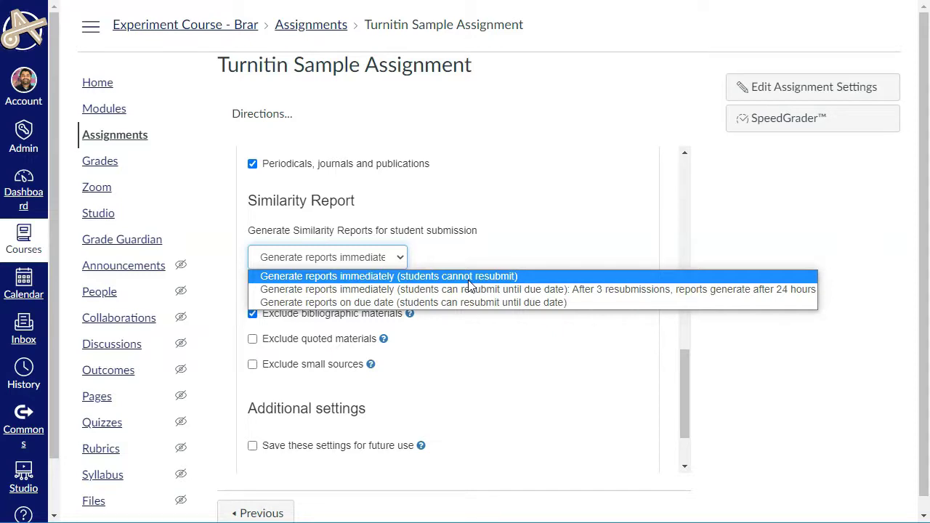
click(473, 290)
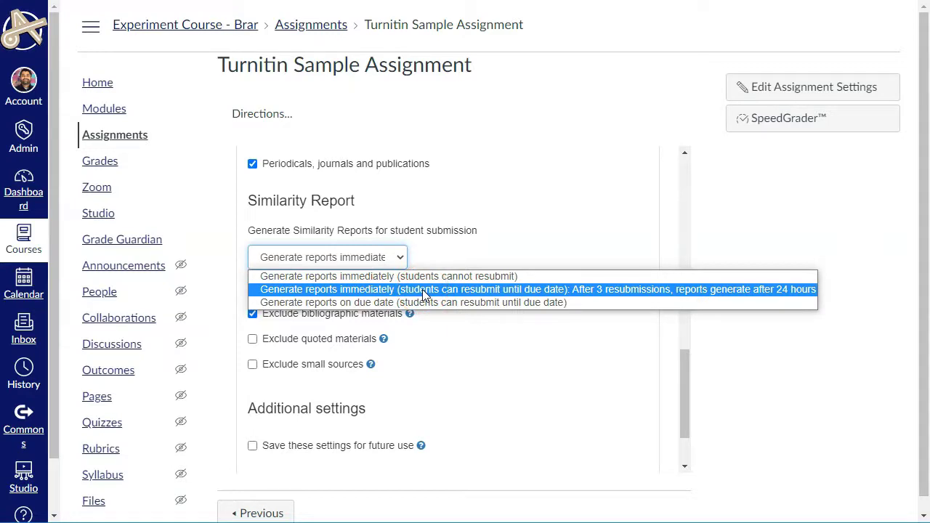
click(423, 289)
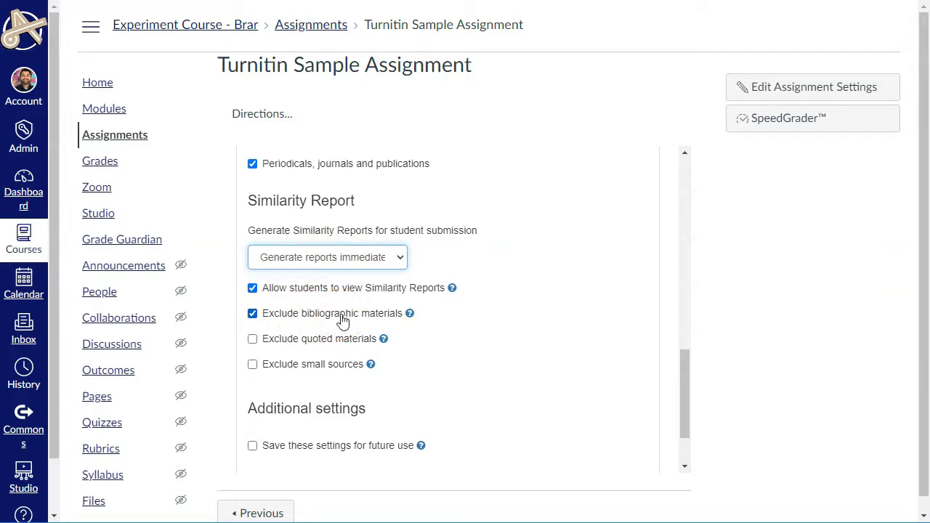
Step: Review the Similarity Report exclusion options together with the submission and comparison settings
click(254, 318)
click(254, 316)
scroll(308, 291, down, 2)
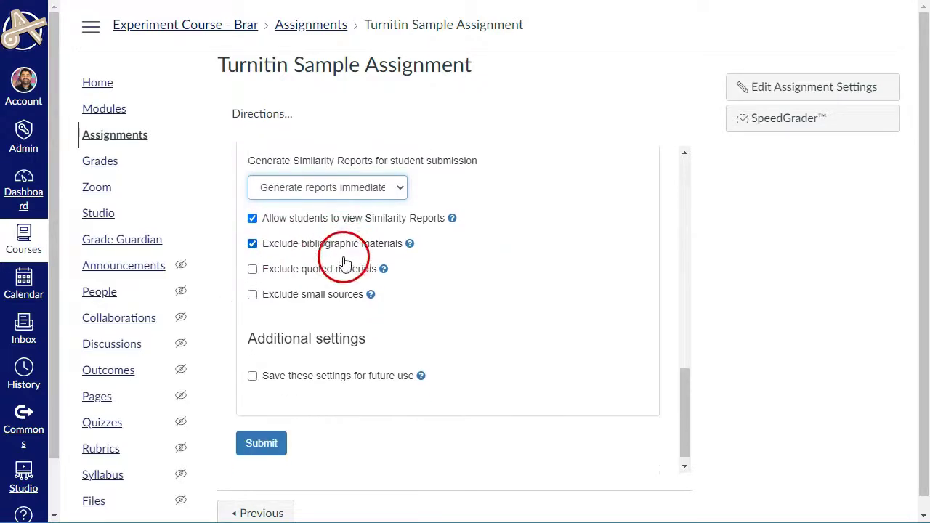
click(326, 302)
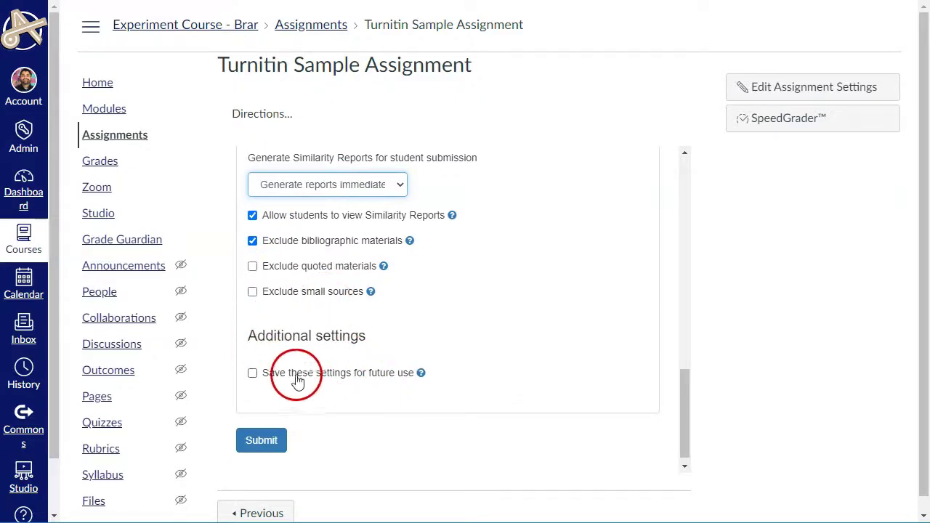
scroll(349, 320, up, 3)
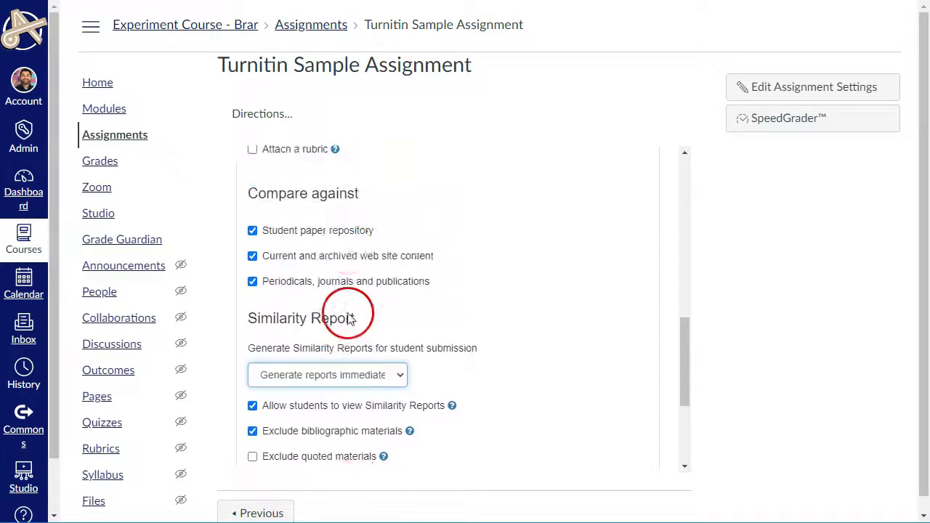
scroll(348, 312, up, 5)
scroll(349, 316, down, 7)
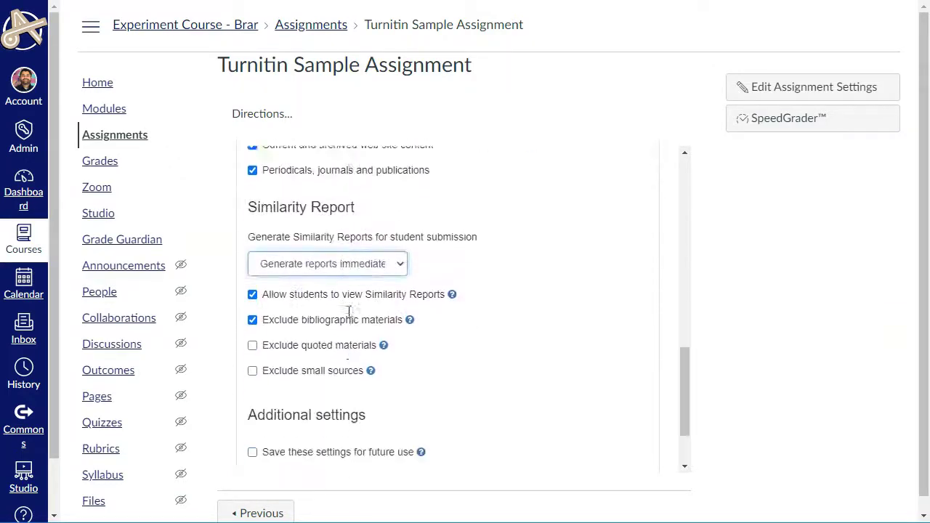
scroll(348, 311, down, 2)
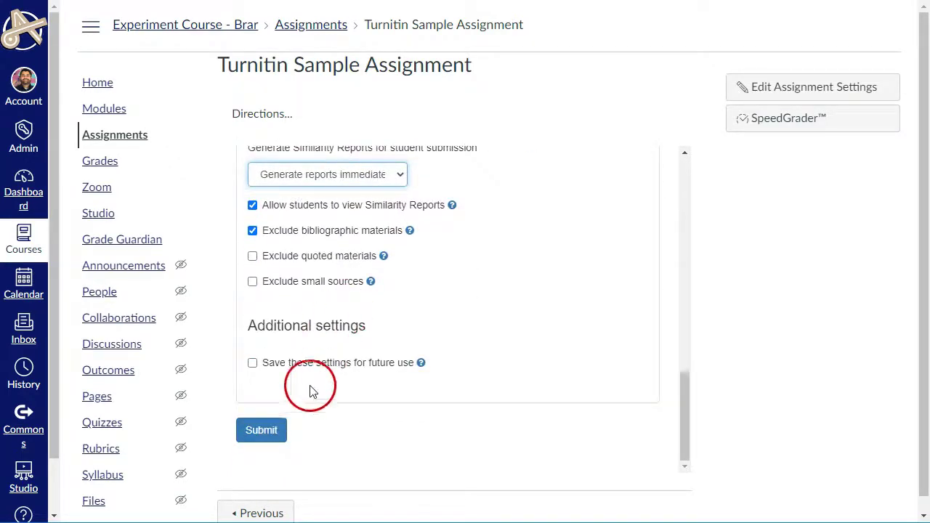
Step: Enable saving these Turnitin settings for future use
click(253, 363)
click(256, 339)
click(276, 314)
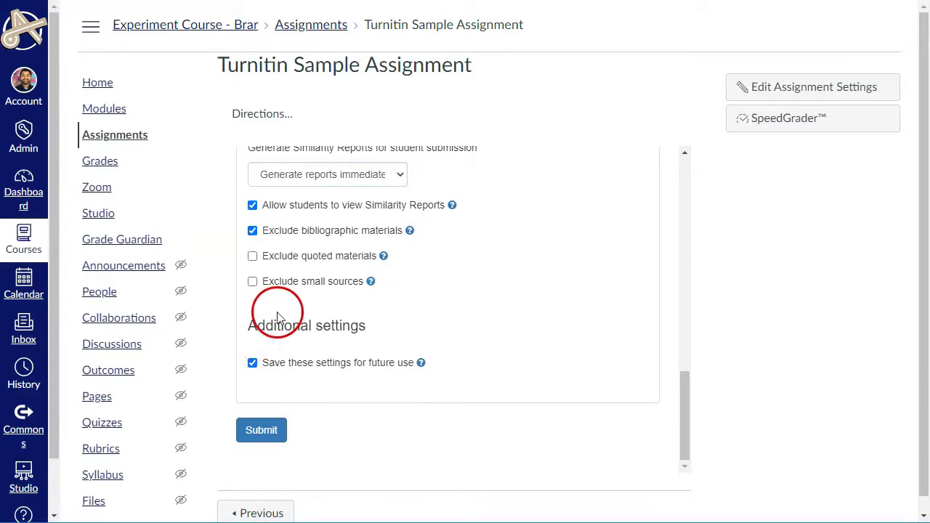
Step: Recheck the optional settings and submit the Turnitin configuration for the assignment
scroll(276, 314, up, 10)
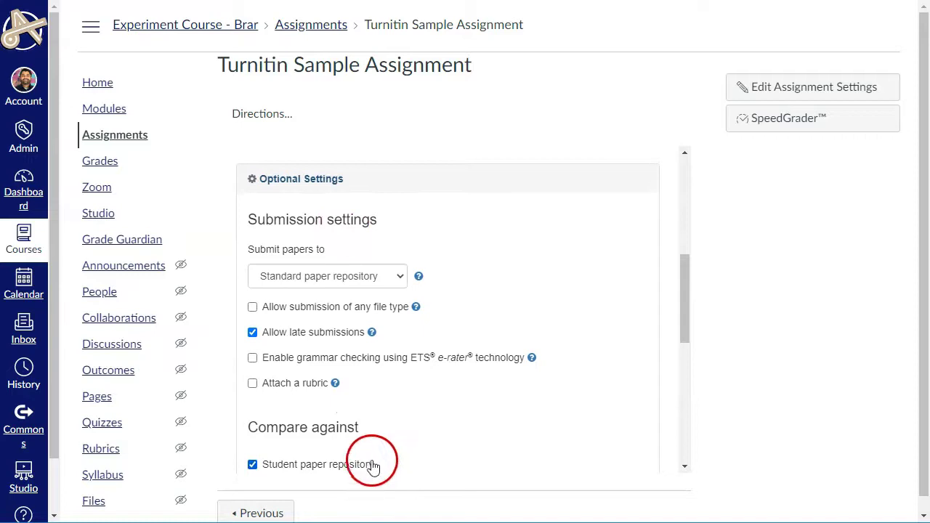
scroll(376, 447, down, 2)
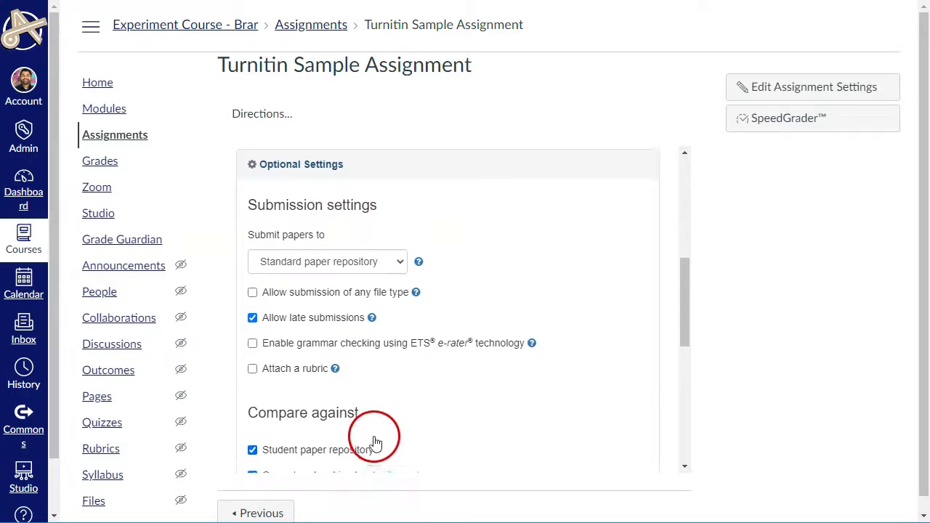
scroll(376, 438, down, 4)
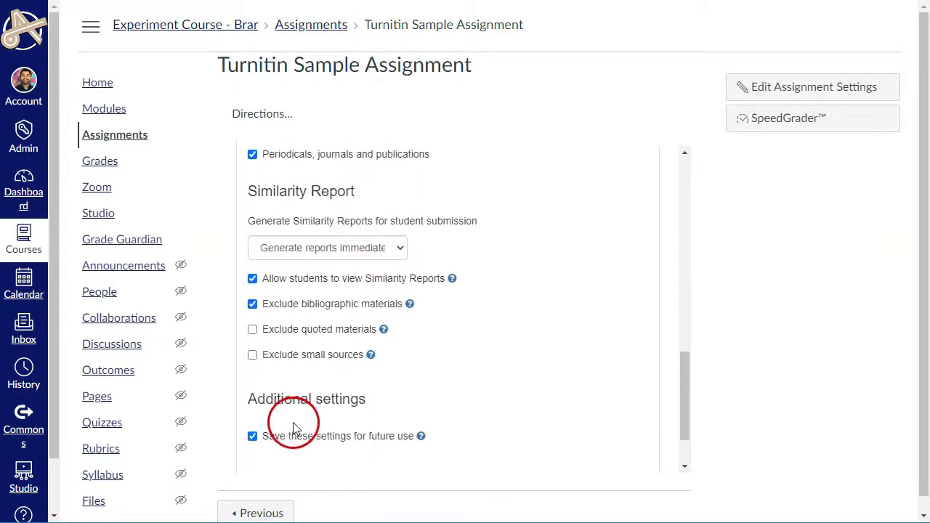
scroll(295, 427, down, 2)
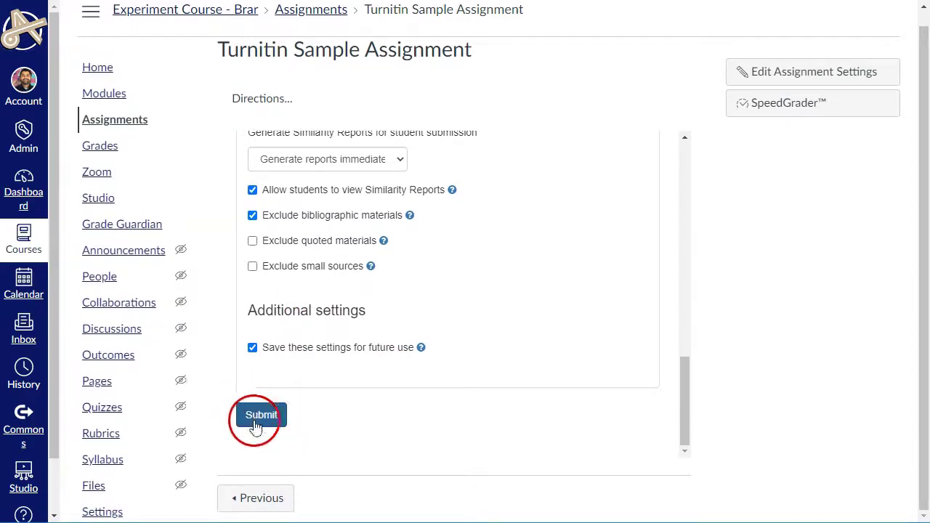
click(259, 419)
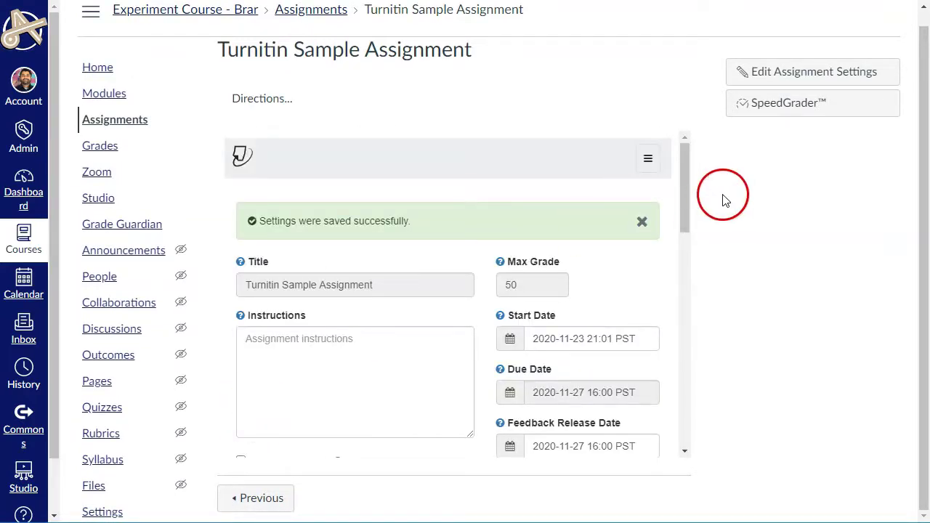
drag(687, 161, 682, 138)
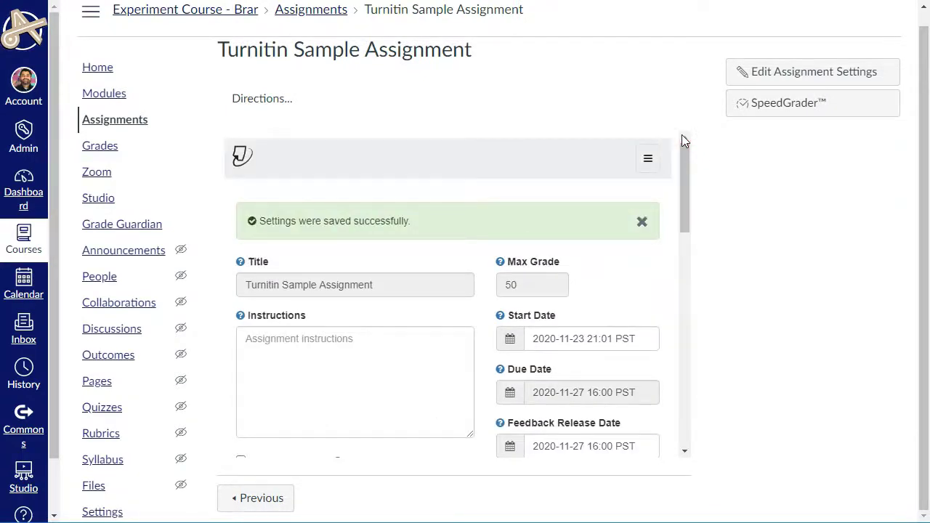